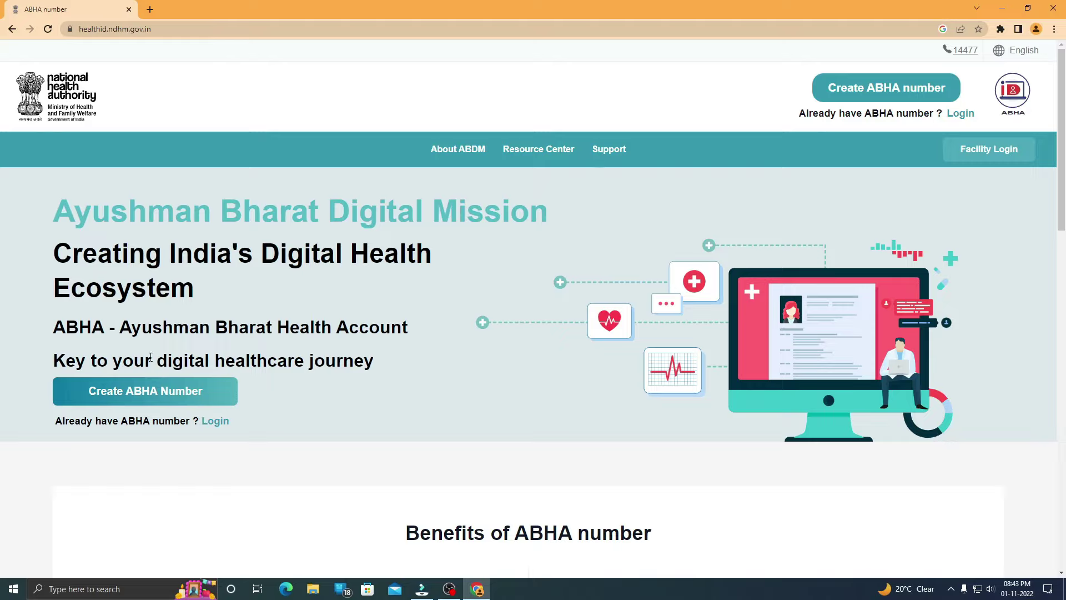
Start creating an ABHA number and choose Aadhaar as the registration method.
left_click_drag(55, 326, 407, 326)
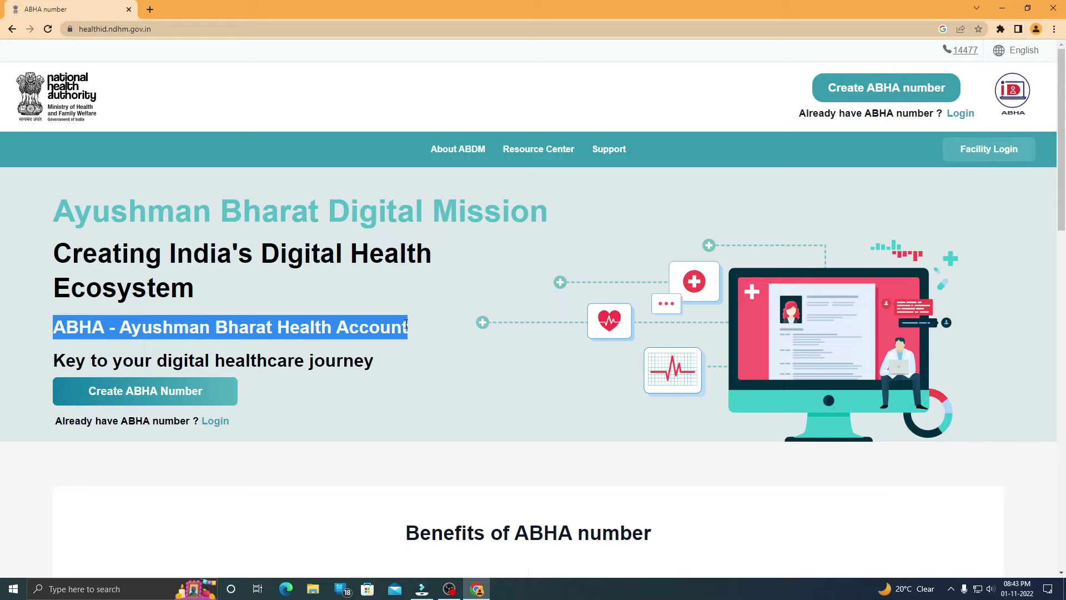
left_click(180, 399)
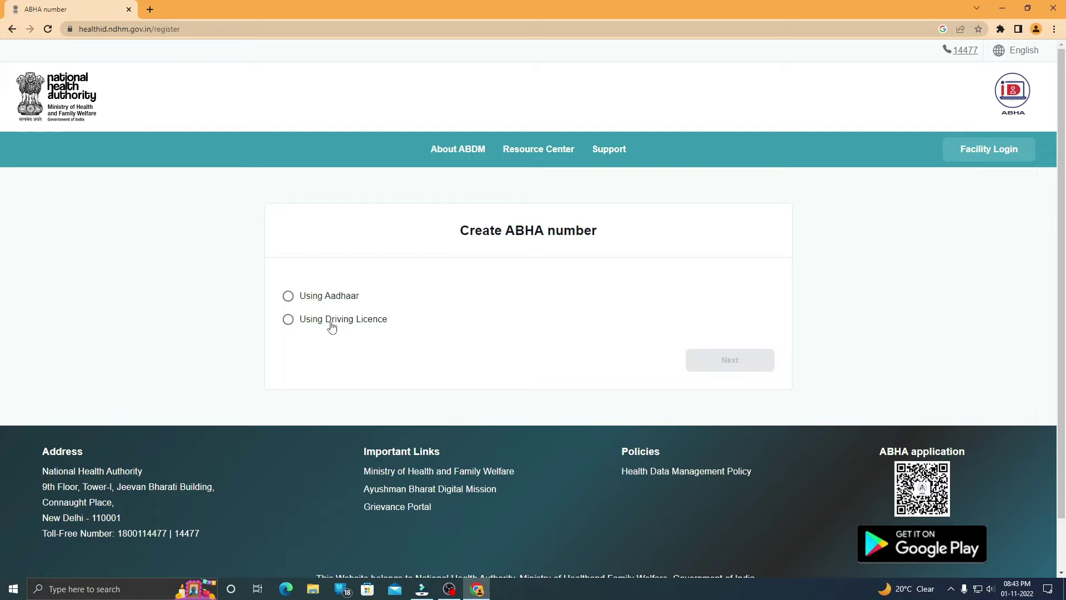
left_click(288, 297)
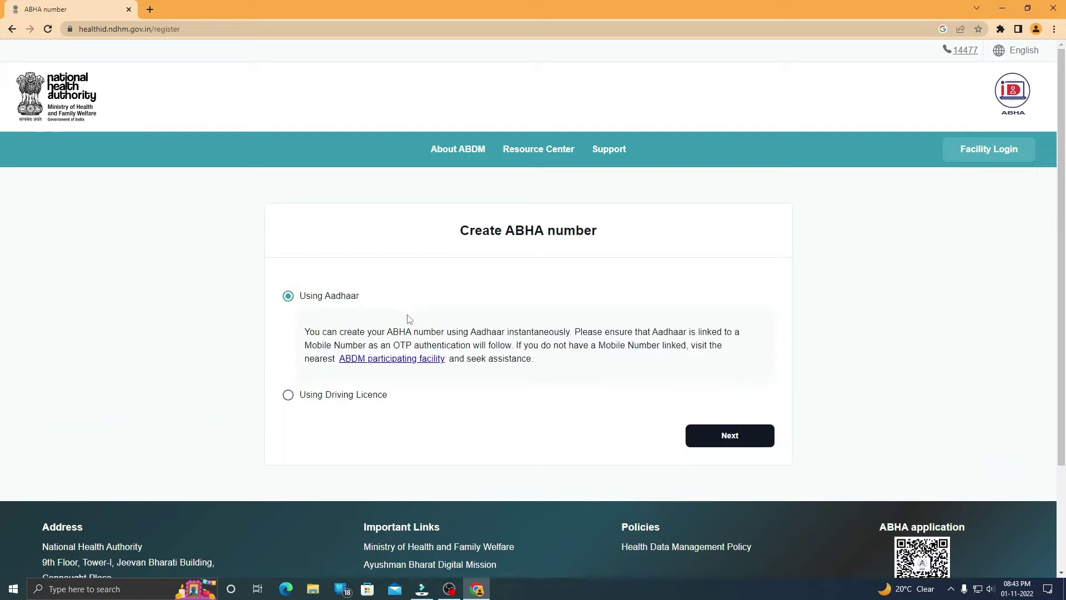
left_click(730, 435)
Agree to the Aadhaar consent declaration and complete the not-a-robot check.
scroll(360, 269, "down", 2)
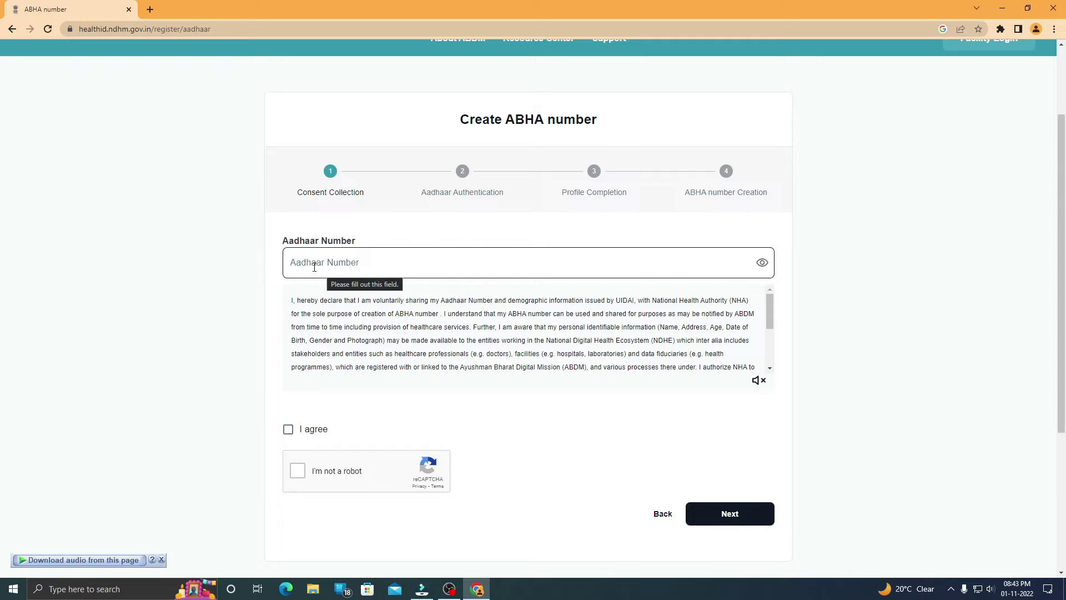
left_click(289, 432)
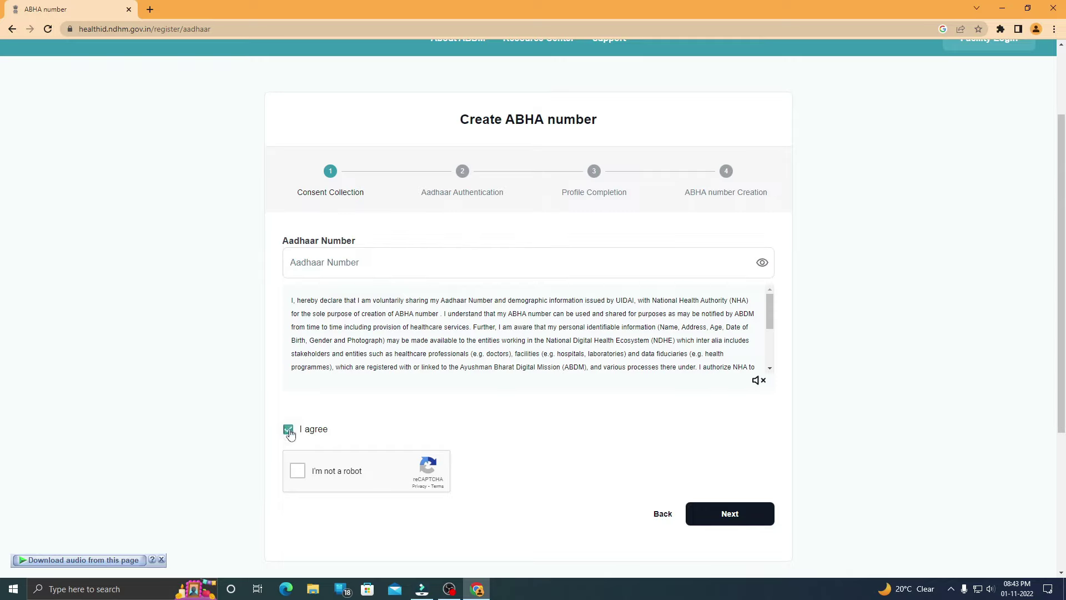
left_click(298, 470)
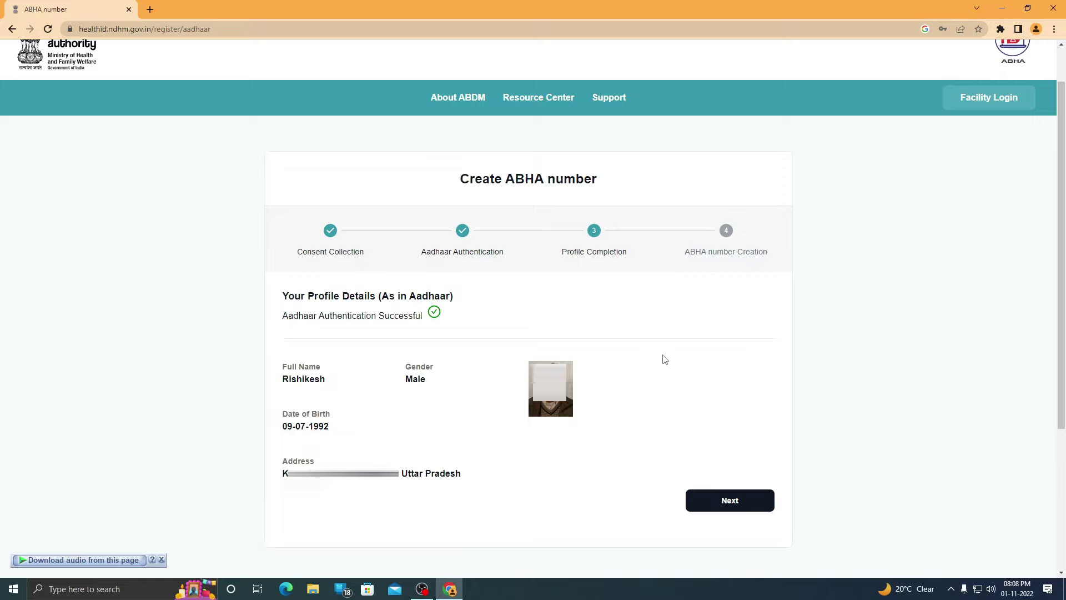
Continue from the Aadhaar profile details through the mobile number entry, and skip linking an e-mail address for now.
left_click(730, 506)
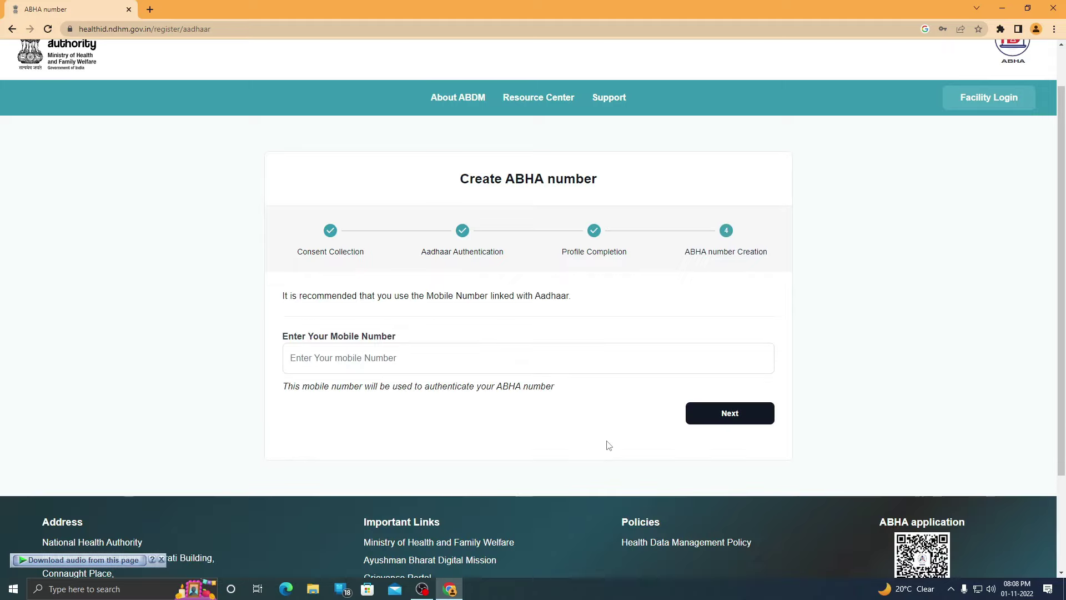
left_click(422, 365)
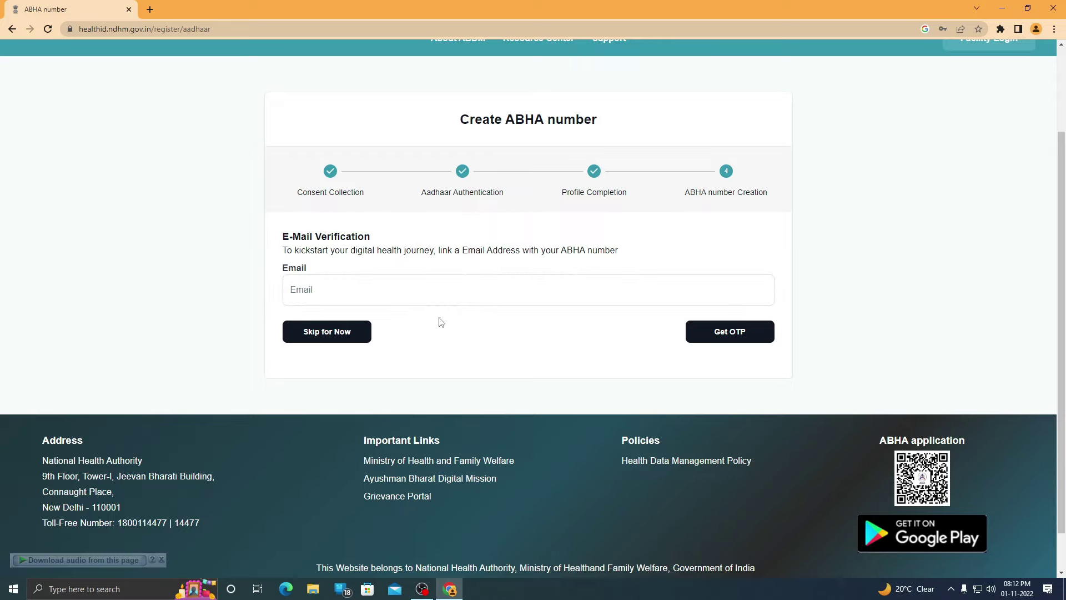
left_click(339, 338)
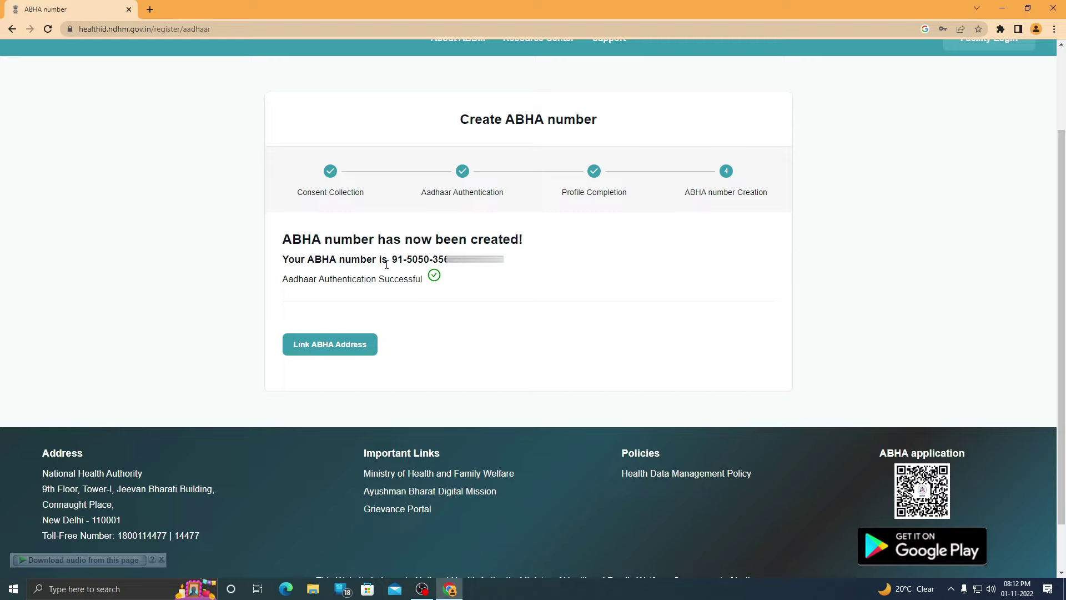
Copy the created ABHA number and begin sign-up for an ABHA address, answering no to having an existing one.
left_click_drag(392, 259, 503, 259)
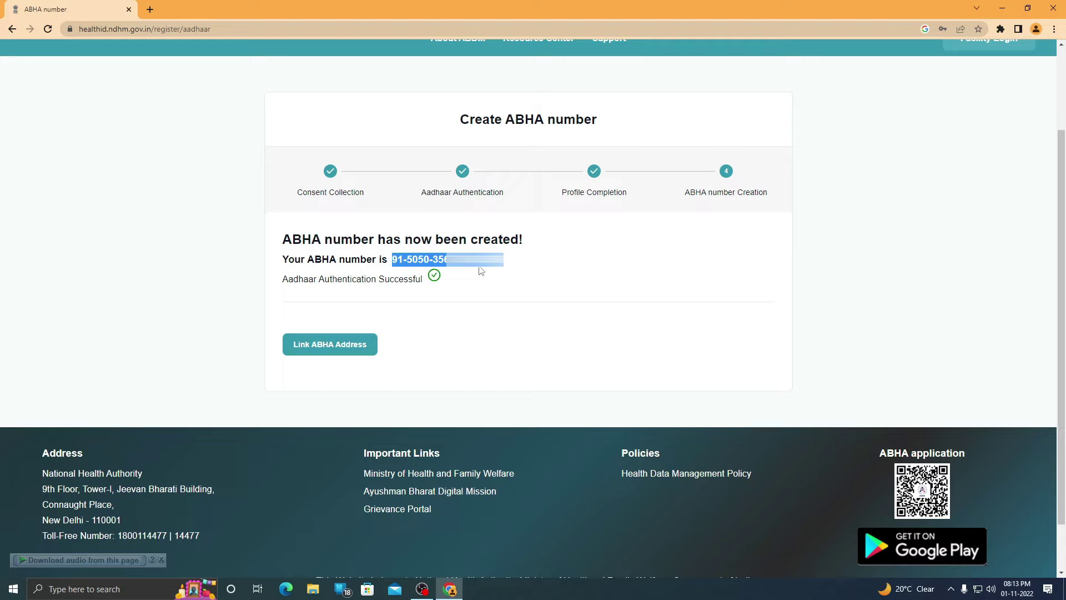
left_click(459, 320)
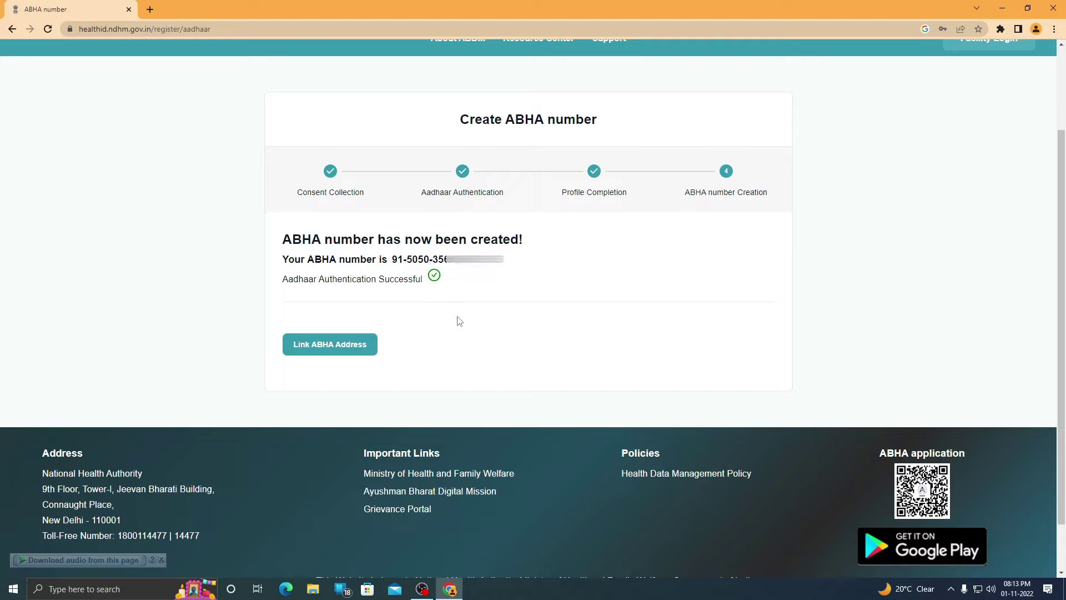
left_click(330, 354)
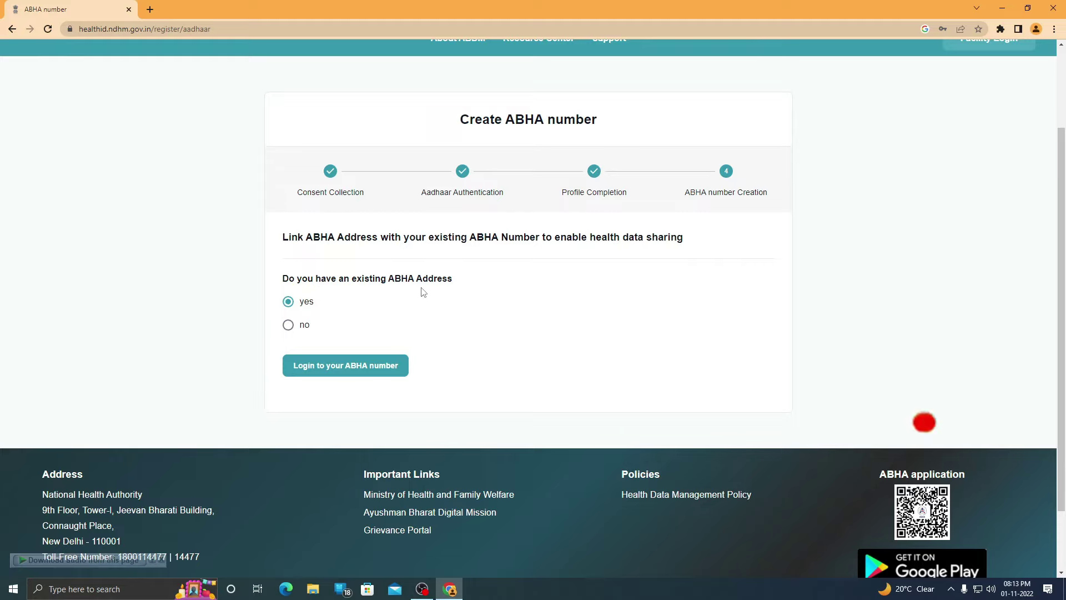
left_click(303, 329)
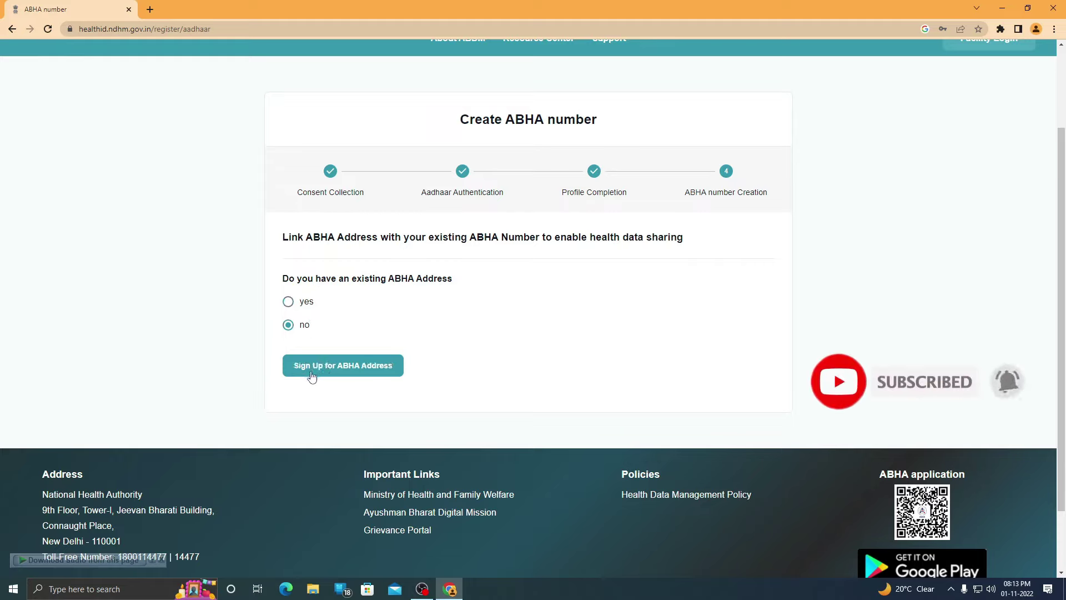
left_click(366, 376)
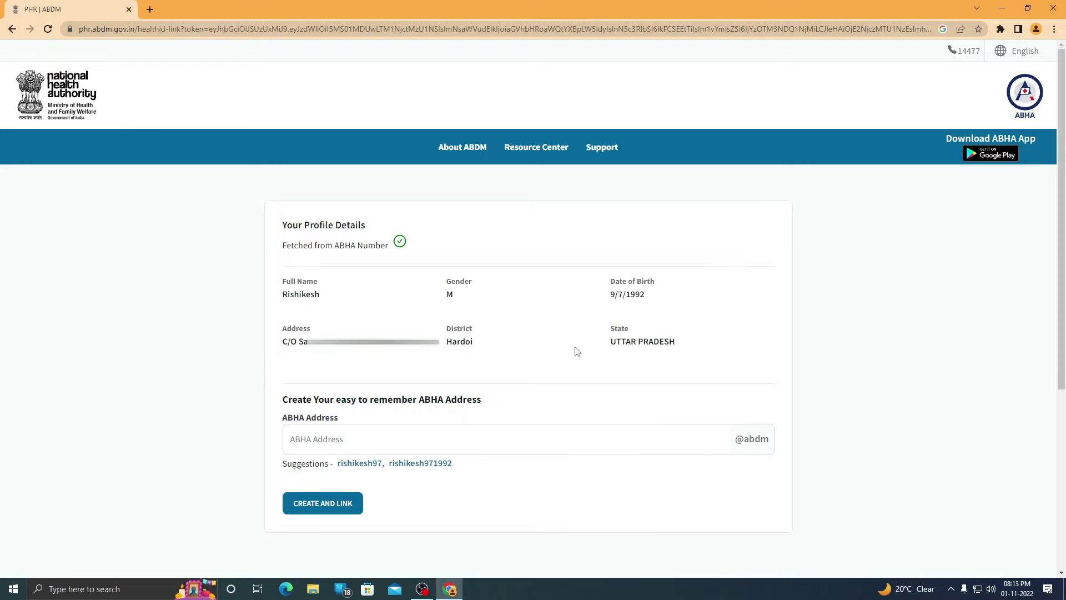
Create and link the first suggested ABHA address, and go back to the ABHA number account.
left_click(380, 427)
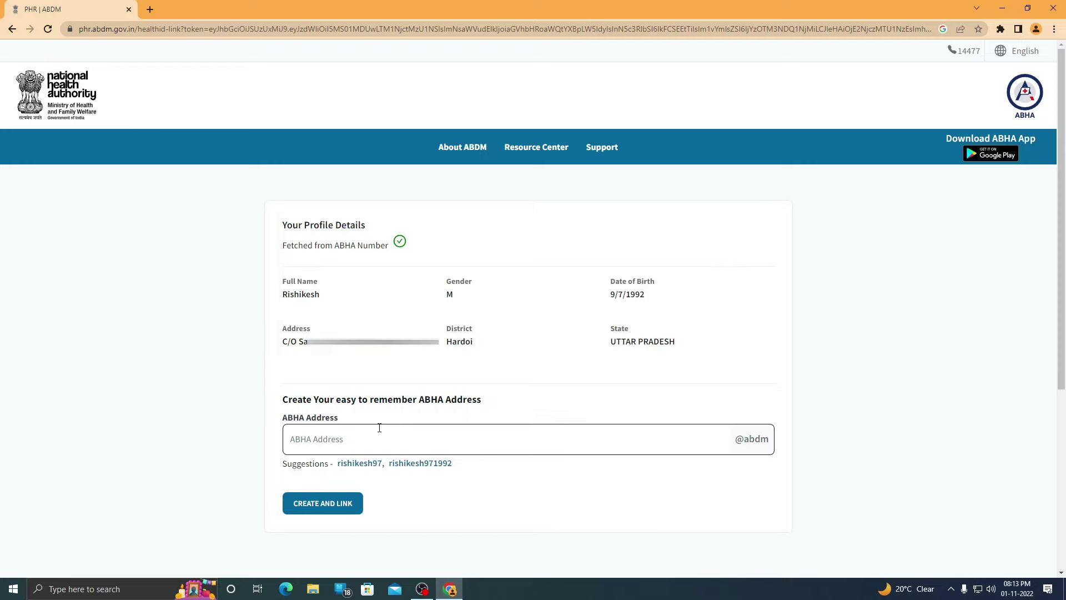
left_click(345, 457)
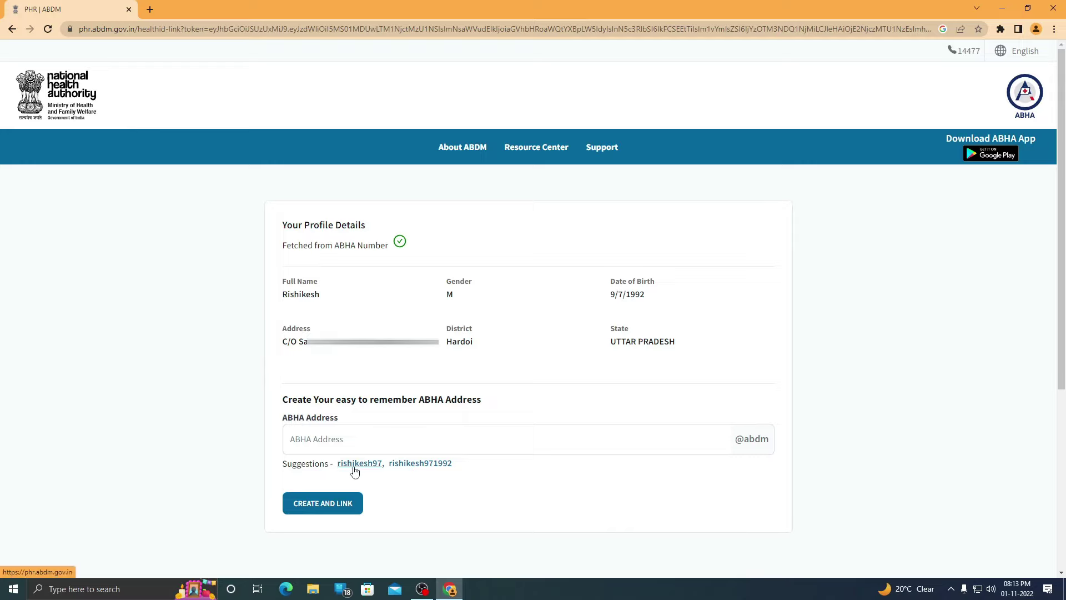
left_click(354, 467)
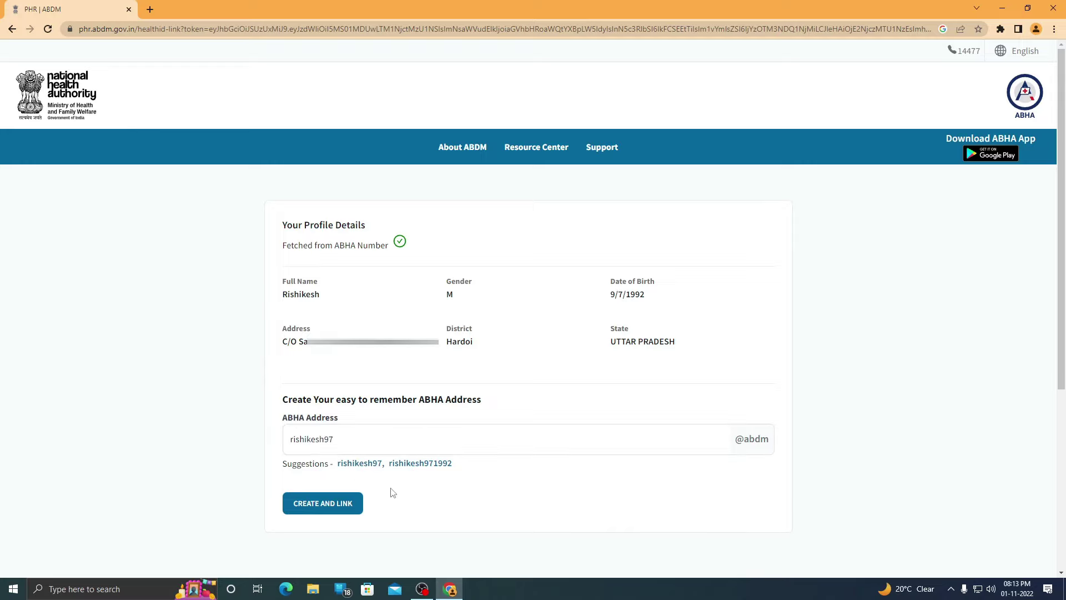
left_click(339, 512)
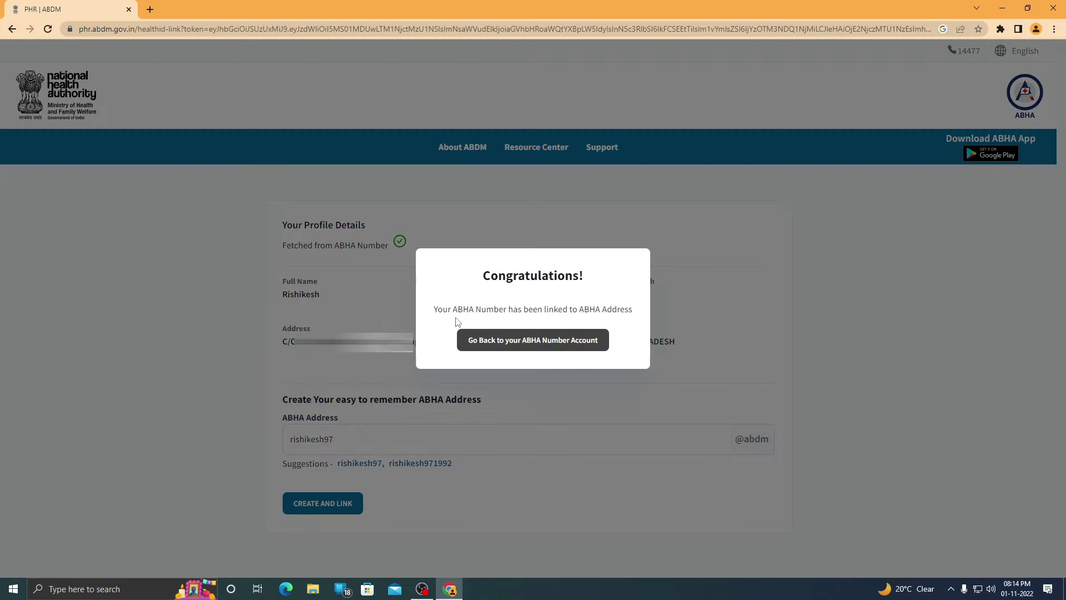
left_click_drag(436, 309, 636, 313)
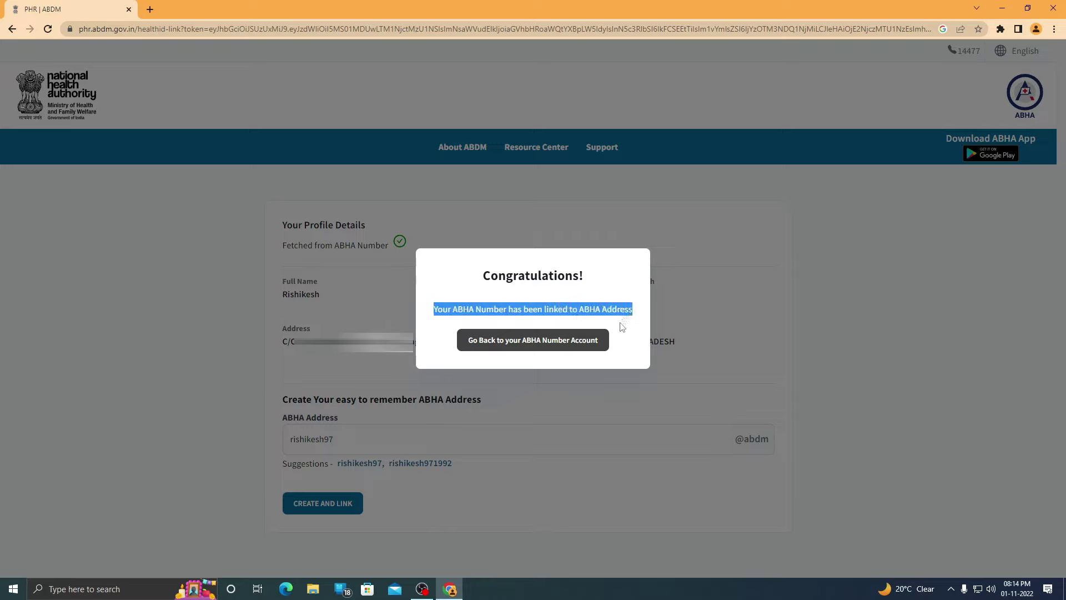
left_click(543, 349)
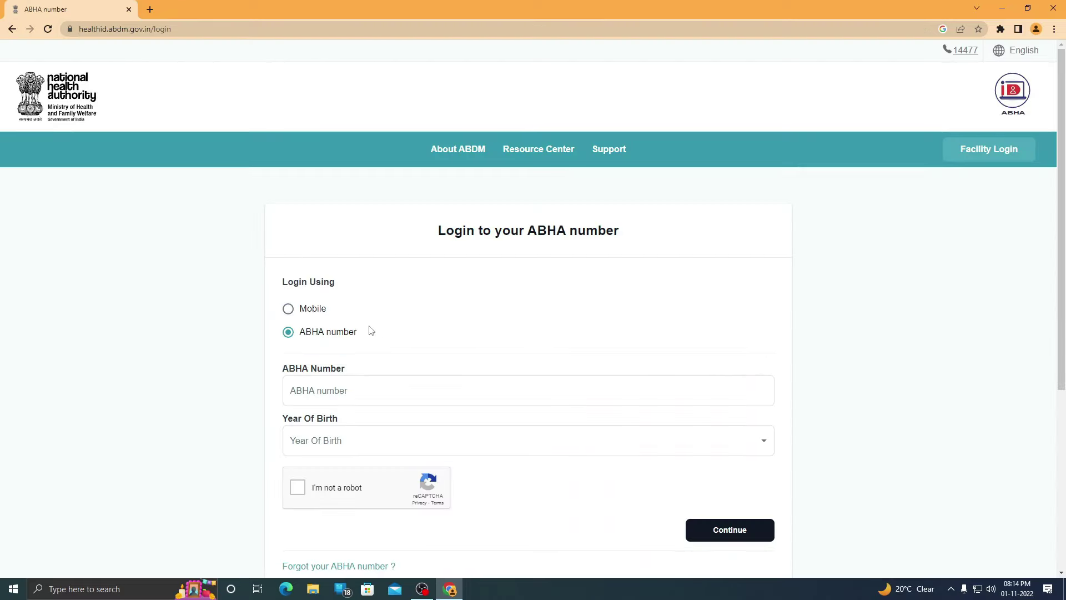
Choose login using the ABHA number and paste the copied ABHA number into its field.
left_click(306, 310)
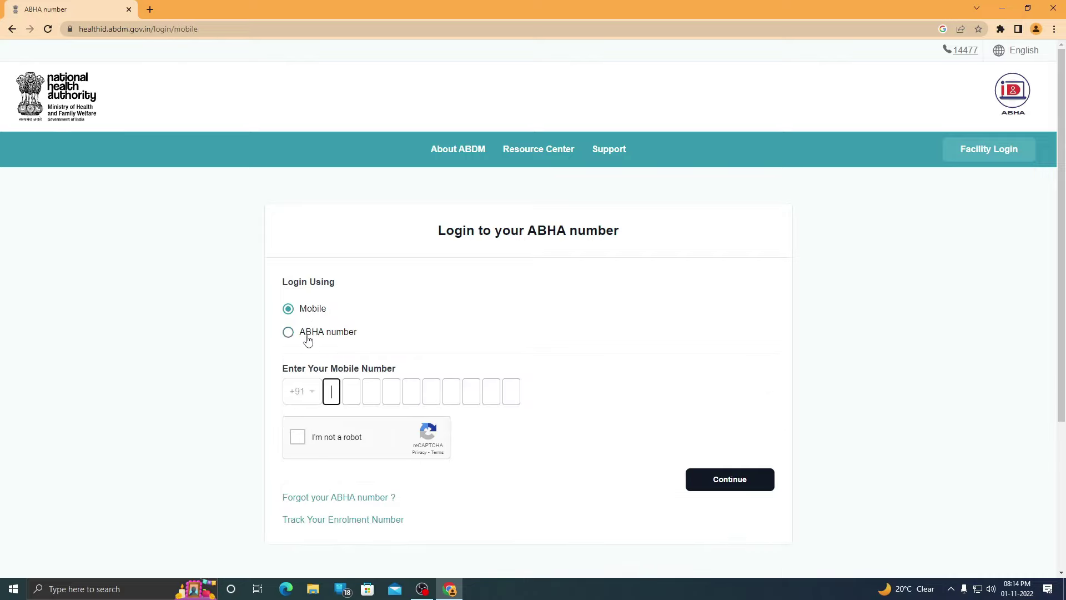
left_click(306, 337)
left_click(331, 387)
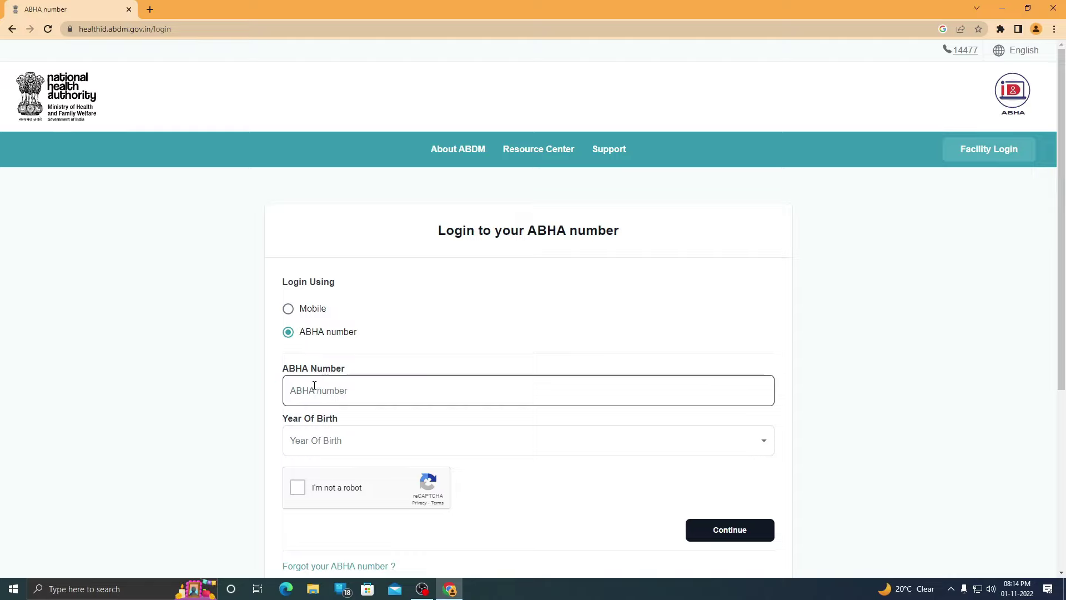
left_click(314, 386)
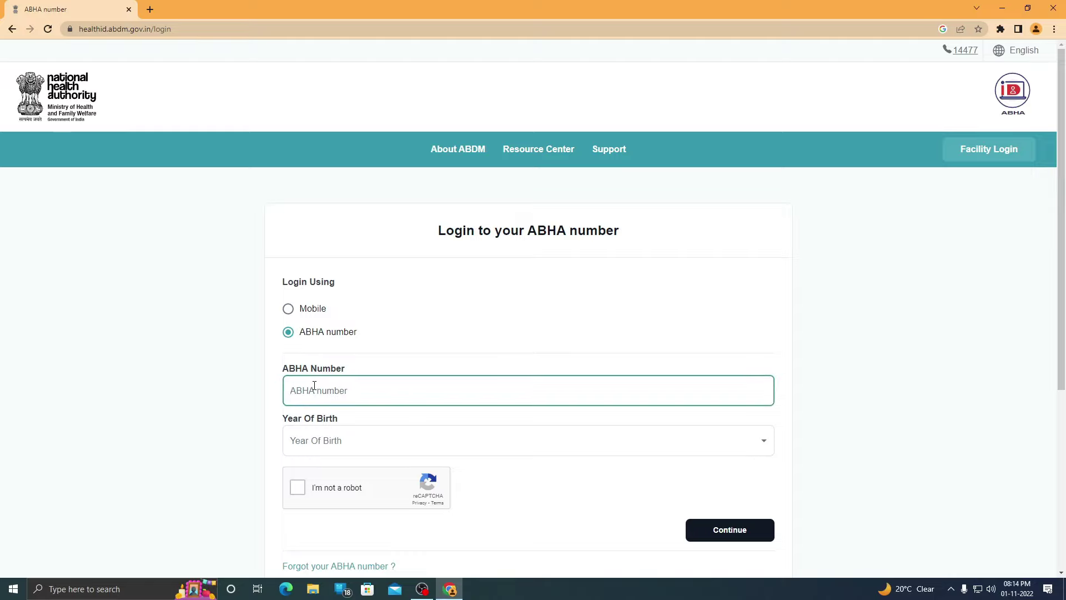
key("ctrl+v")
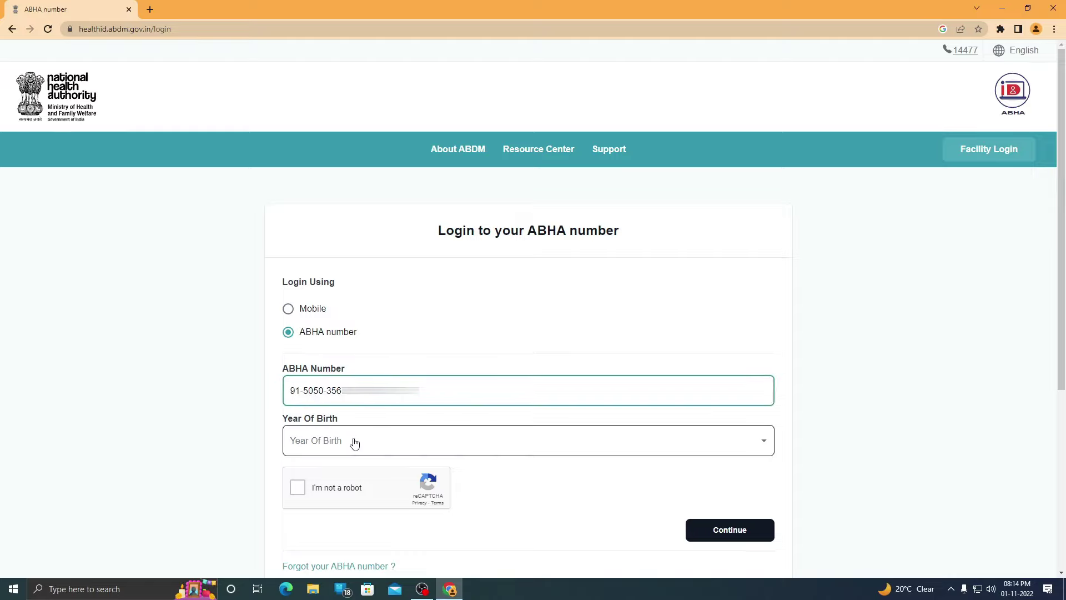
Enter the holder's year of birth, complete the not-a-robot check and continue the login.
left_click(356, 443)
type("1992")
key("Return")
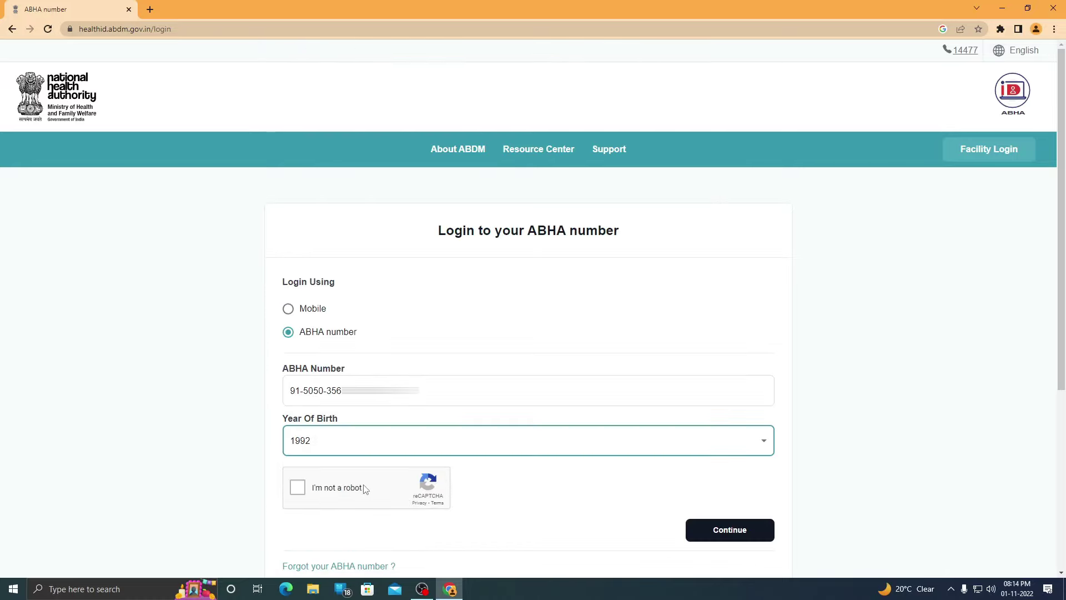
left_click(298, 495)
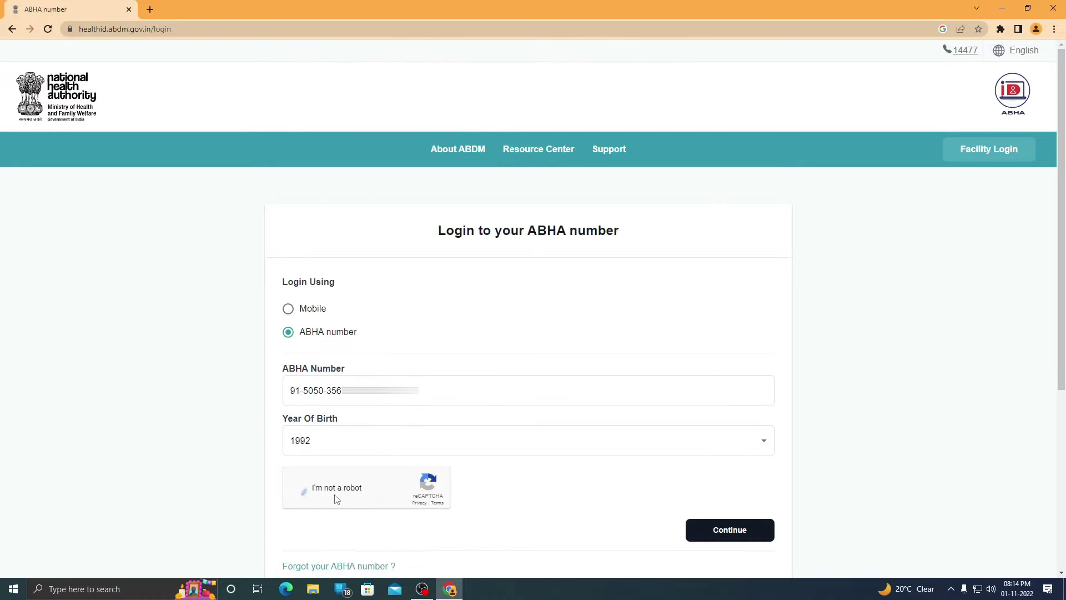
left_click(718, 536)
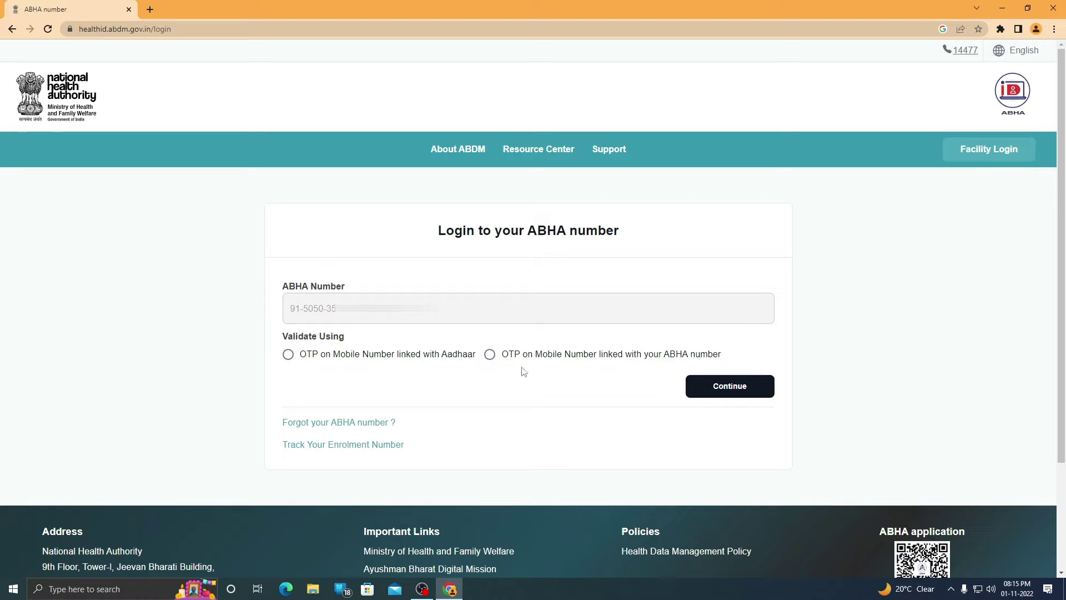
Validate the login by OTP on the mobile number linked with Aadhaar, and download the ABHA number card.
left_click(289, 358)
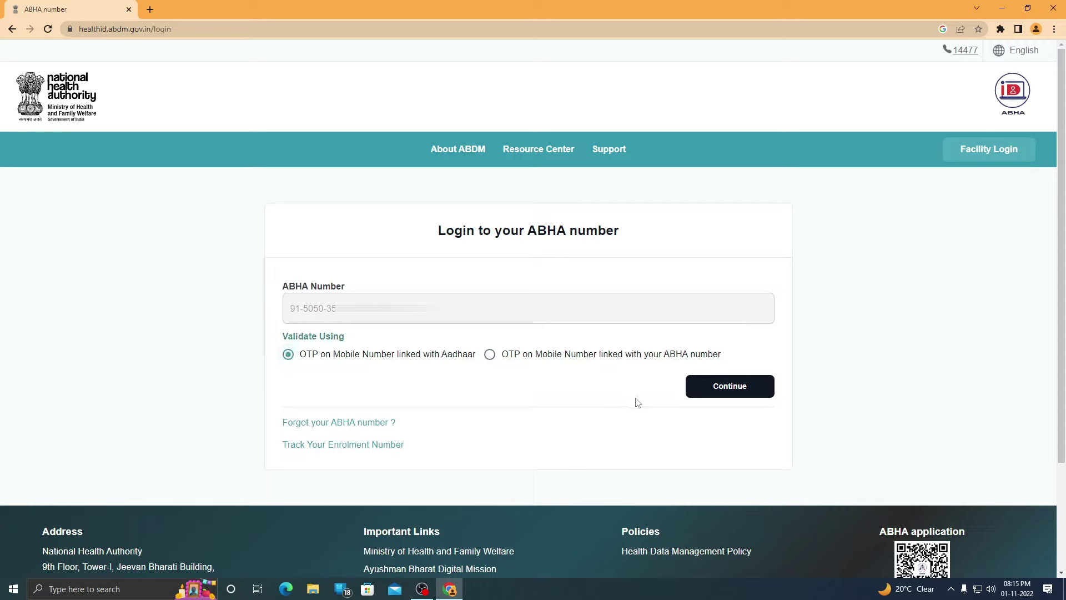
left_click(731, 397)
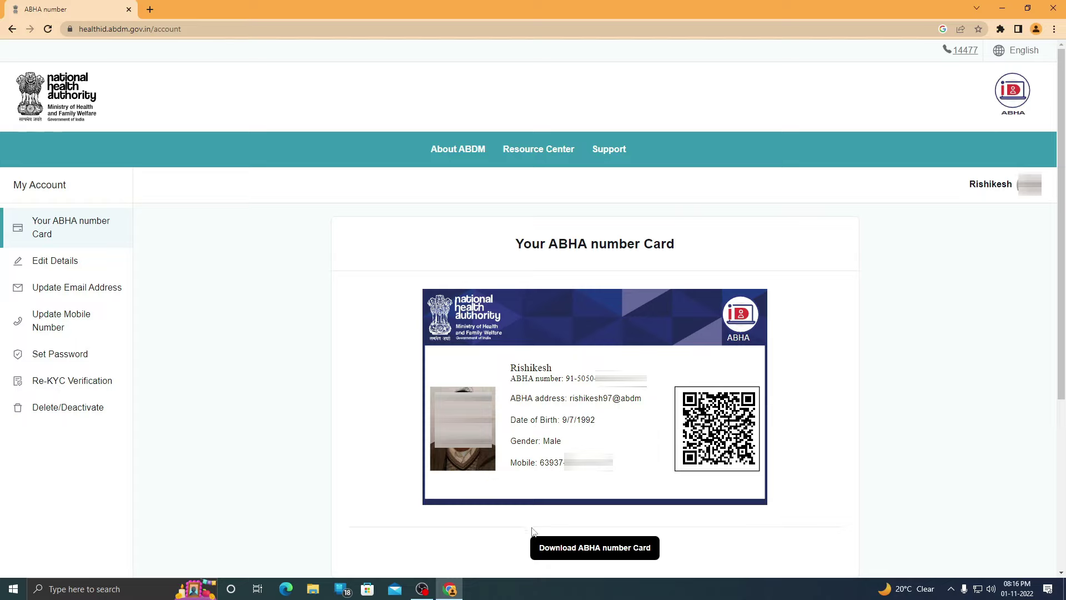
left_click(594, 549)
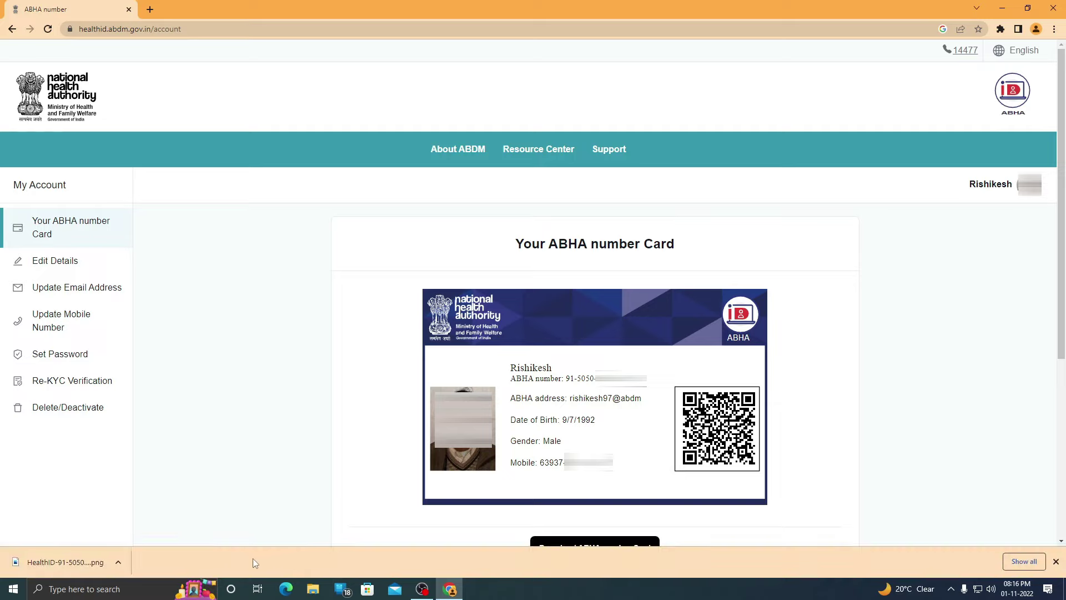